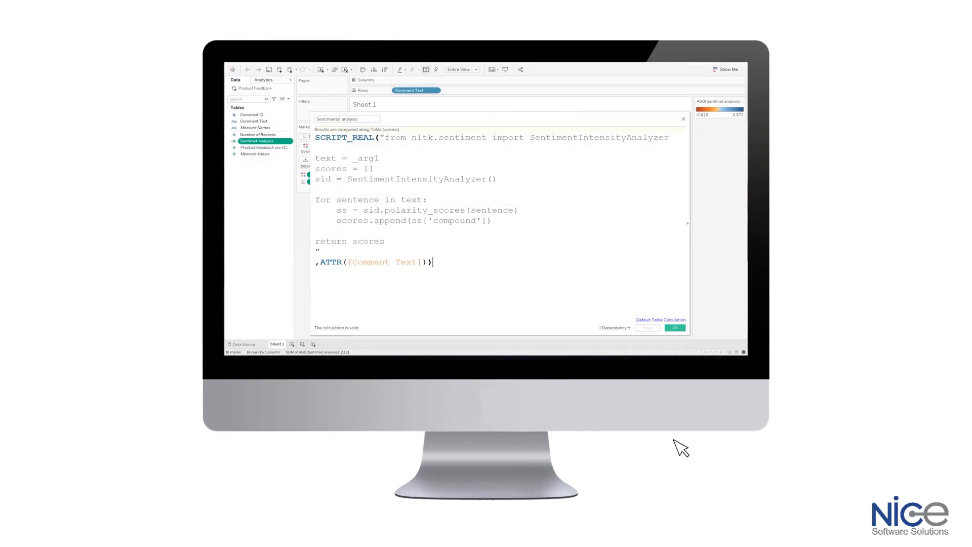
# Apply the Sentimental Analysis SCRIPT_REAL calculation so each comment shows its sentiment score.
pyautogui.click(675, 328)
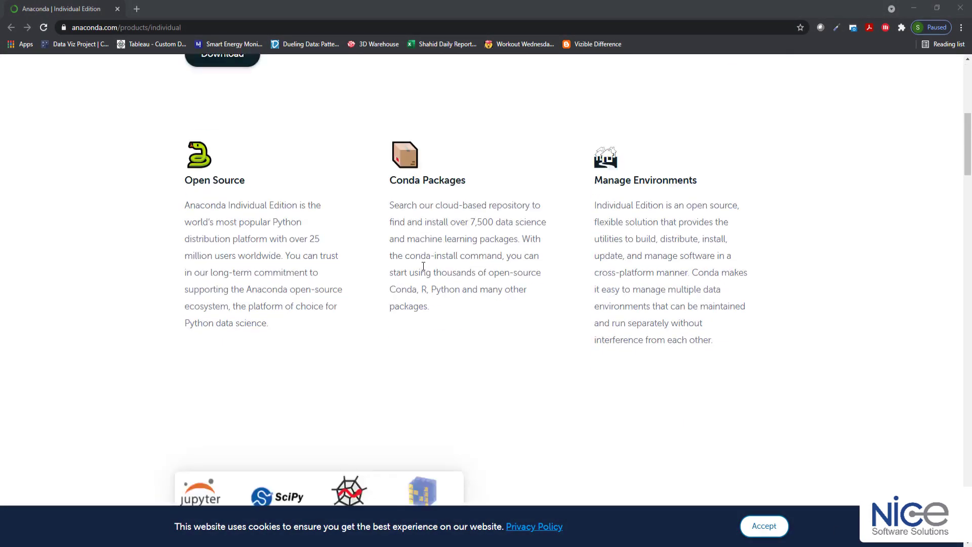
# Download the Anaconda Windows 64-Bit Graphical Installer (457 MB) from the Anaconda Installers section.
pyautogui.scroll(-20, 424, 266)
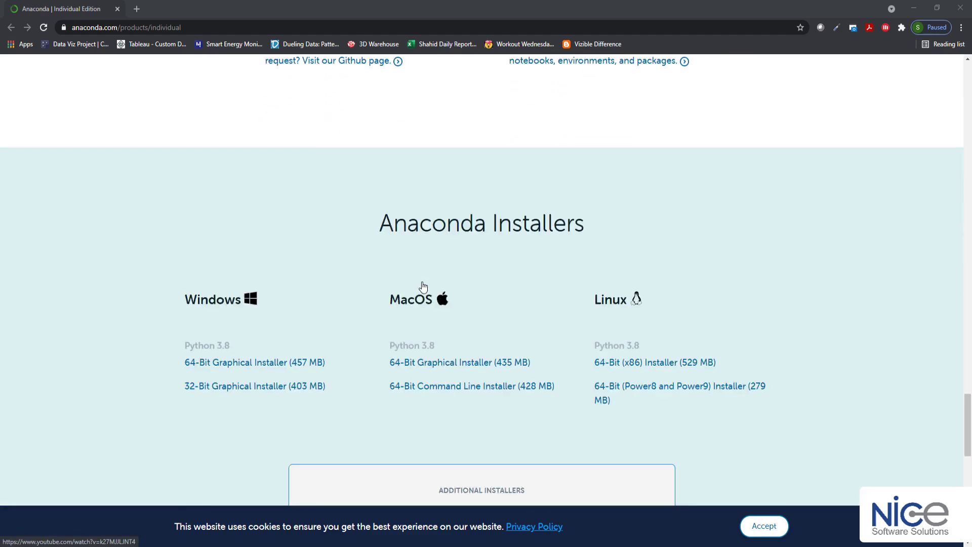
pyautogui.scroll(-3, 423, 286)
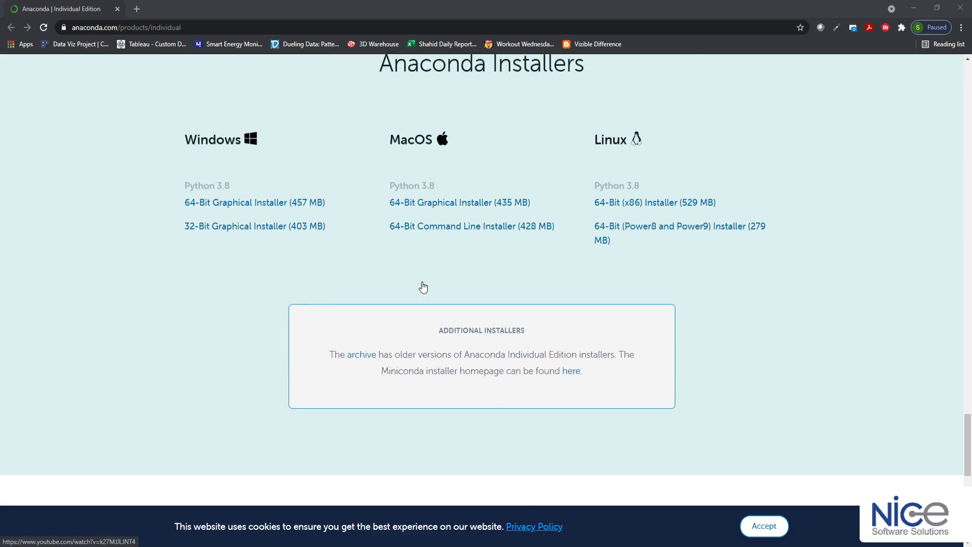
pyautogui.click(236, 205)
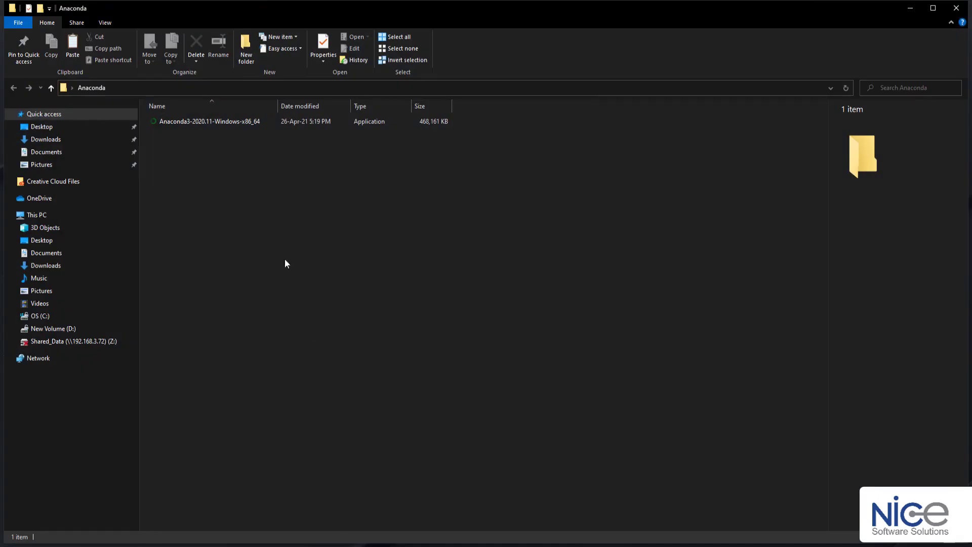
# Run the Anaconda installer, accept the licence and keep the default installation type.
pyautogui.doubleClick(233, 122)
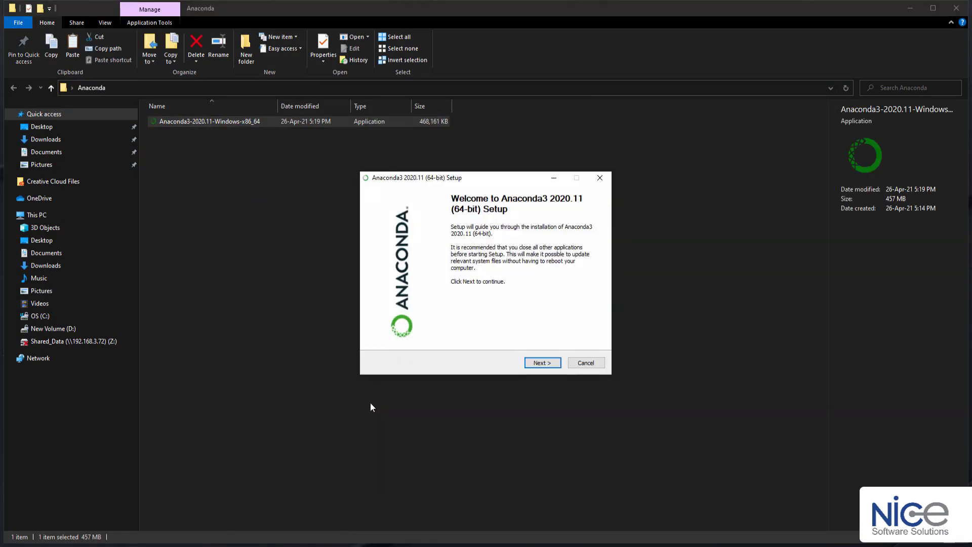
pyautogui.click(549, 365)
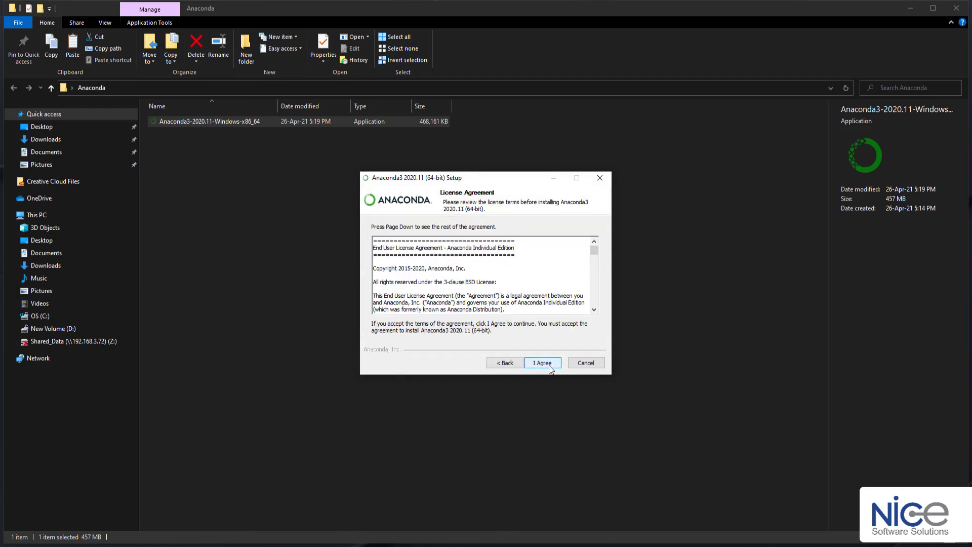
pyautogui.click(543, 363)
pyautogui.click(542, 363)
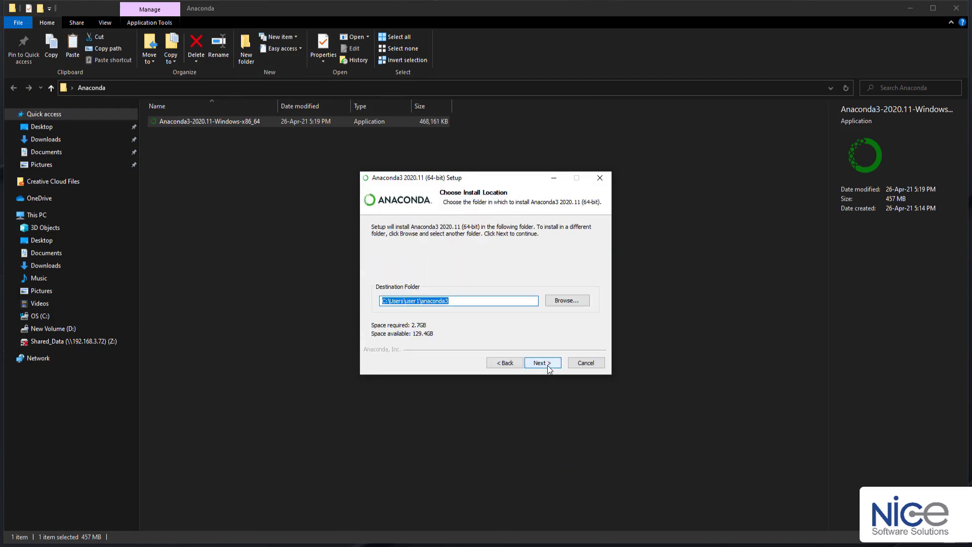
# Set the install destination to a newly created C:\Anaconda folder.
pyautogui.click(567, 300)
pyautogui.click(422, 277)
pyautogui.doubleClick(455, 330)
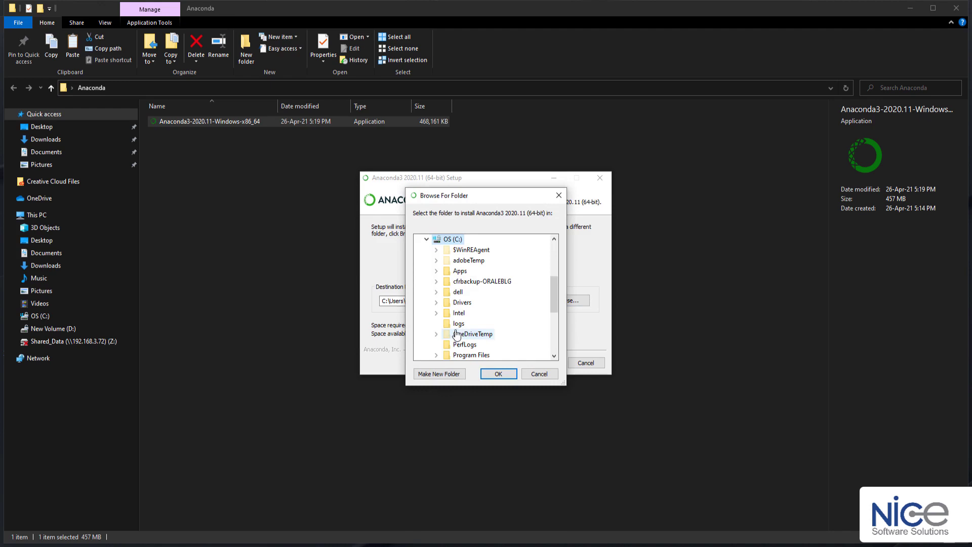
pyautogui.scroll(-1, 457, 334)
pyautogui.click(445, 375)
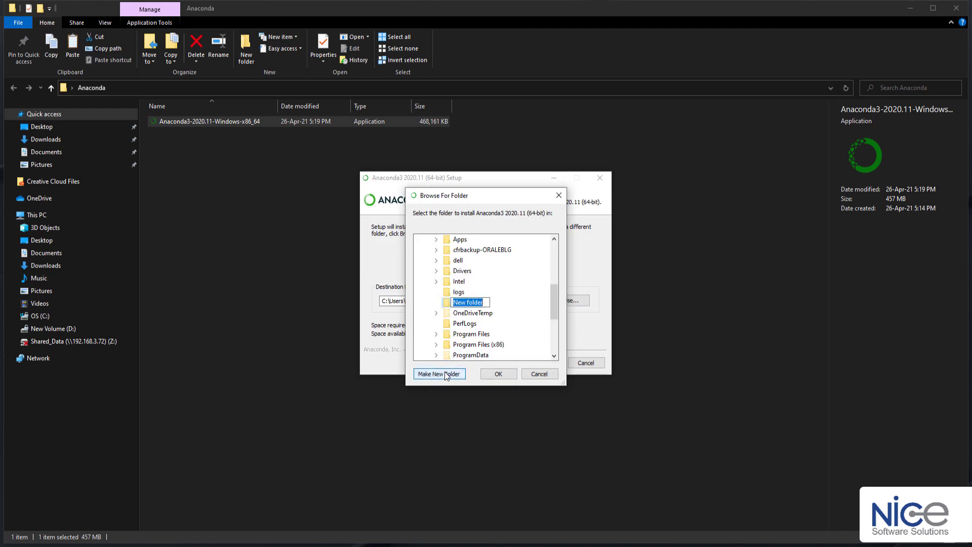
pyautogui.write('Anaconda')
pyautogui.click(498, 374)
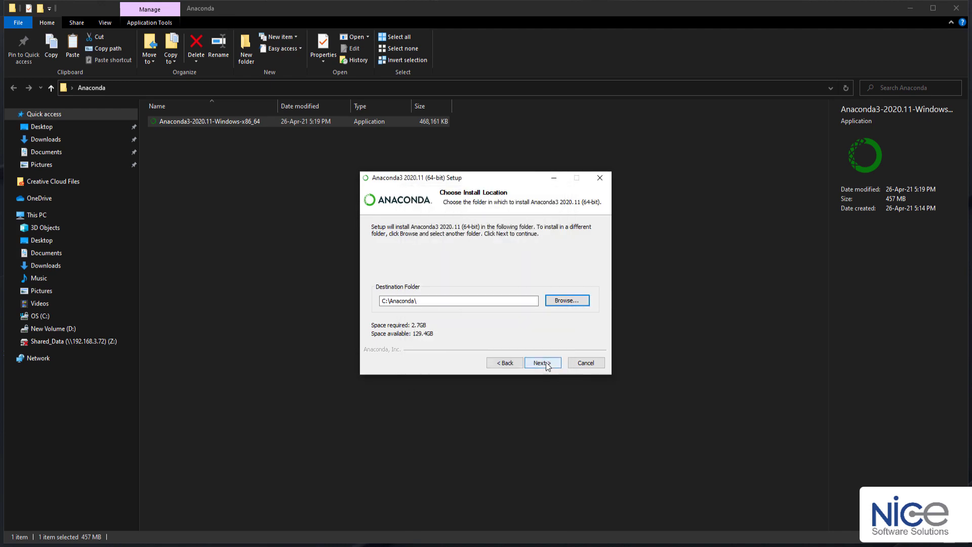
pyautogui.click(542, 363)
# Add Anaconda3 to PATH, install, and finish without opening the tutorial or Getting Started pages.
pyautogui.click(390, 238)
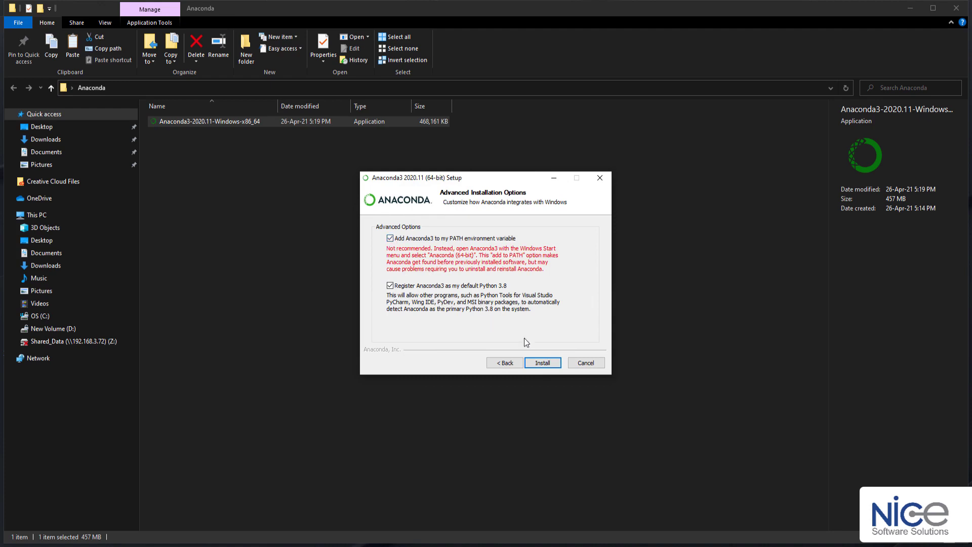
pyautogui.click(545, 362)
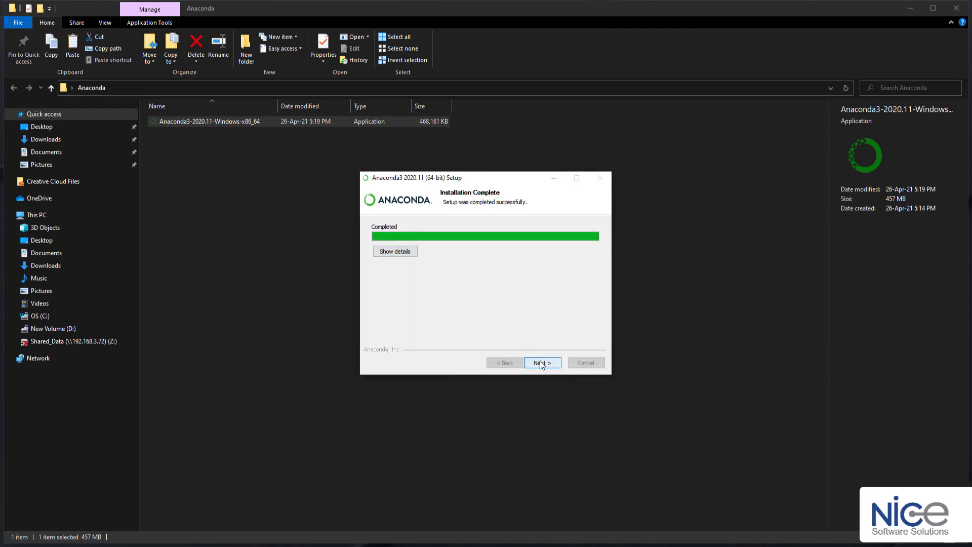
pyautogui.click(542, 362)
pyautogui.click(542, 363)
pyautogui.click(454, 265)
pyautogui.click(454, 283)
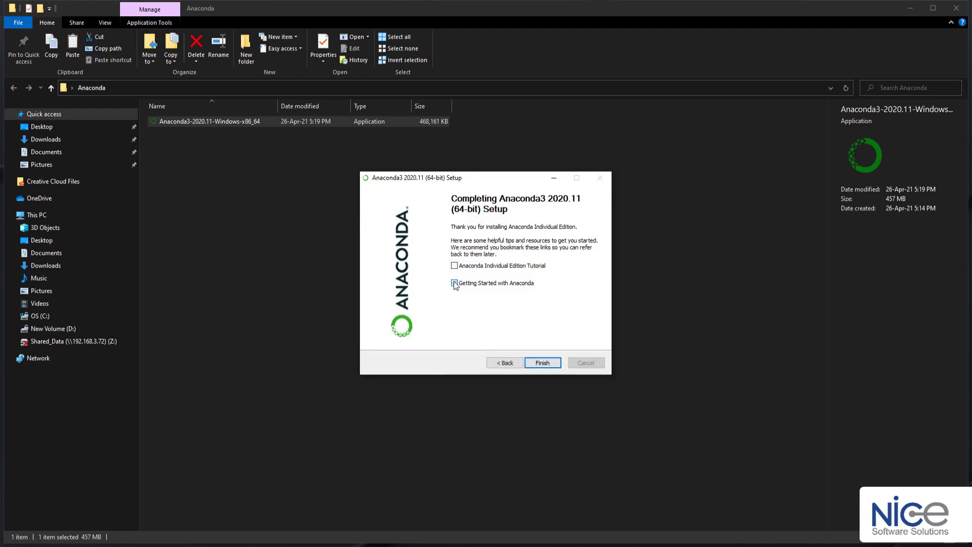
pyautogui.click(542, 362)
# Start Anaconda Navigator from the Anaconda3 (64-bit) Start menu group and launch Jupyter Notebook.
pyautogui.click(373, 380)
pyautogui.press('super')
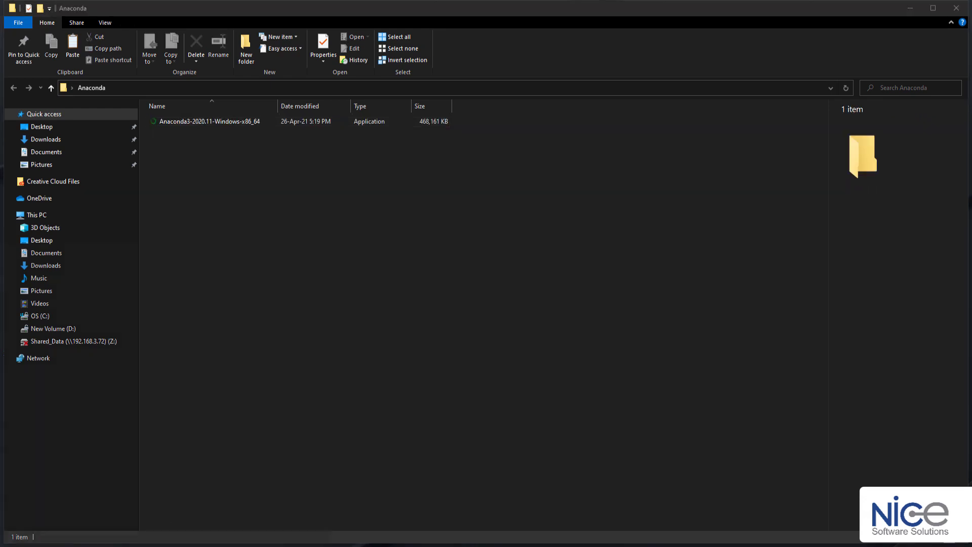
pyautogui.scroll(-3, 93, 375)
pyautogui.click(149, 450)
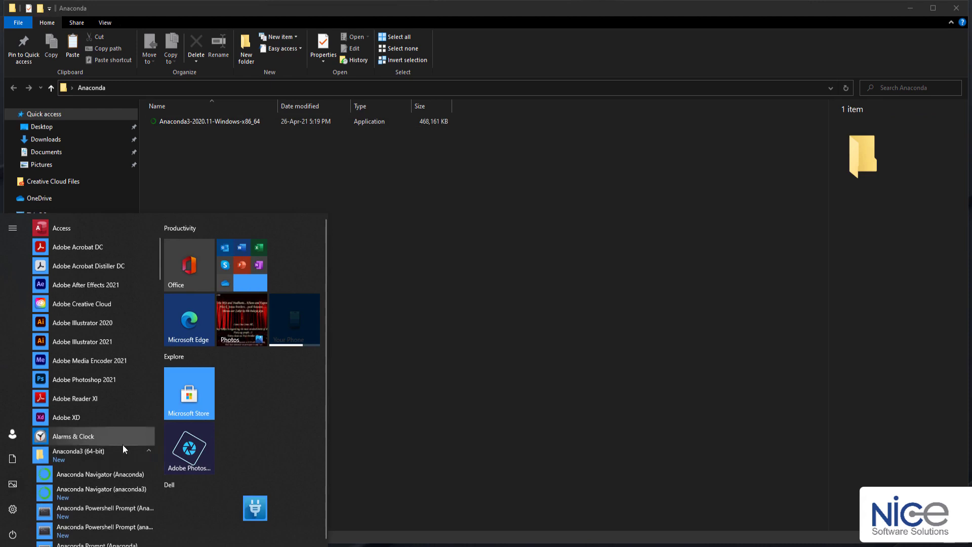
pyautogui.scroll(-2, 105, 418)
pyautogui.click(84, 380)
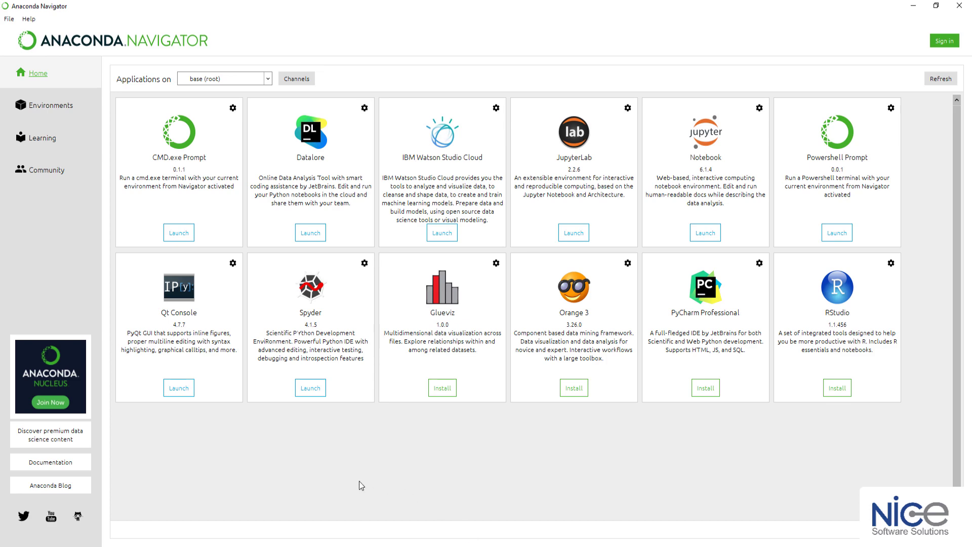
pyautogui.click(704, 233)
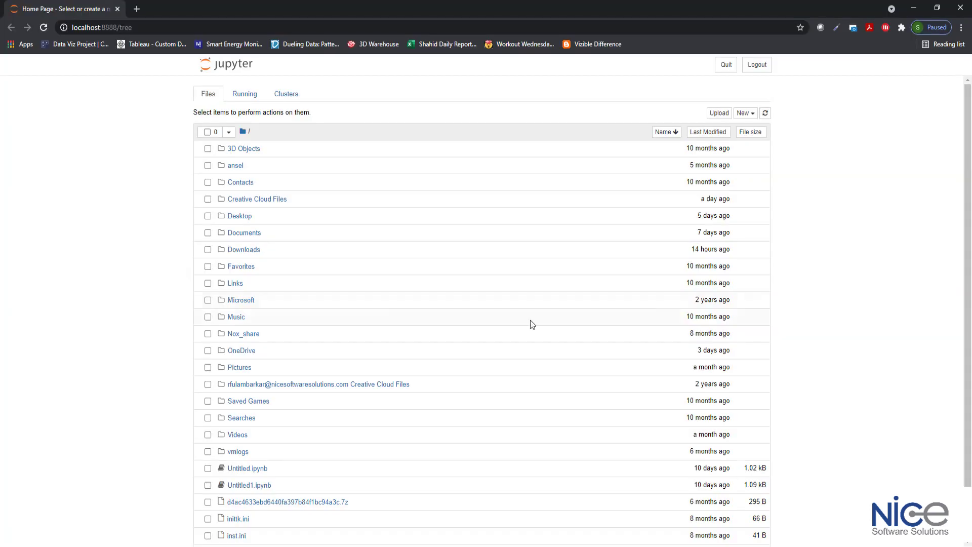
# Create a new Python 3 notebook and run the pasted nltk code that downloads vader_lexicon.
pyautogui.click(747, 114)
pyautogui.click(723, 139)
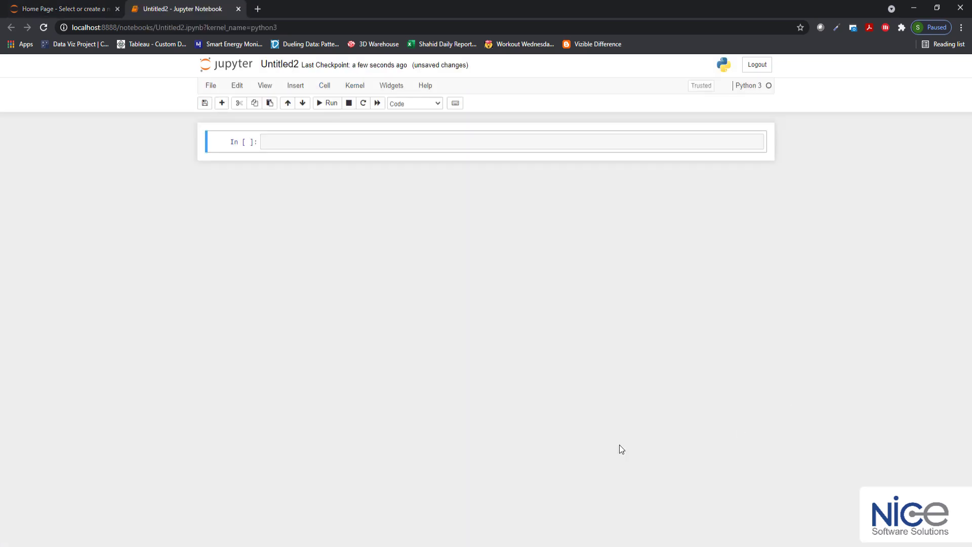
pyautogui.write("import nltk nltk.download('vader_lexicon') from nltk.sentiment.vader import SentimentIntensityAnalyzer")
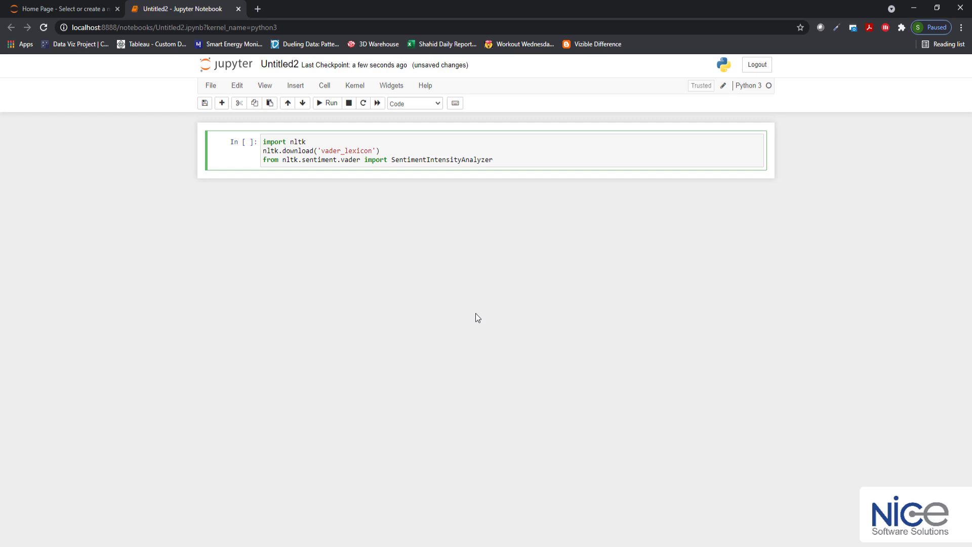
pyautogui.click(328, 104)
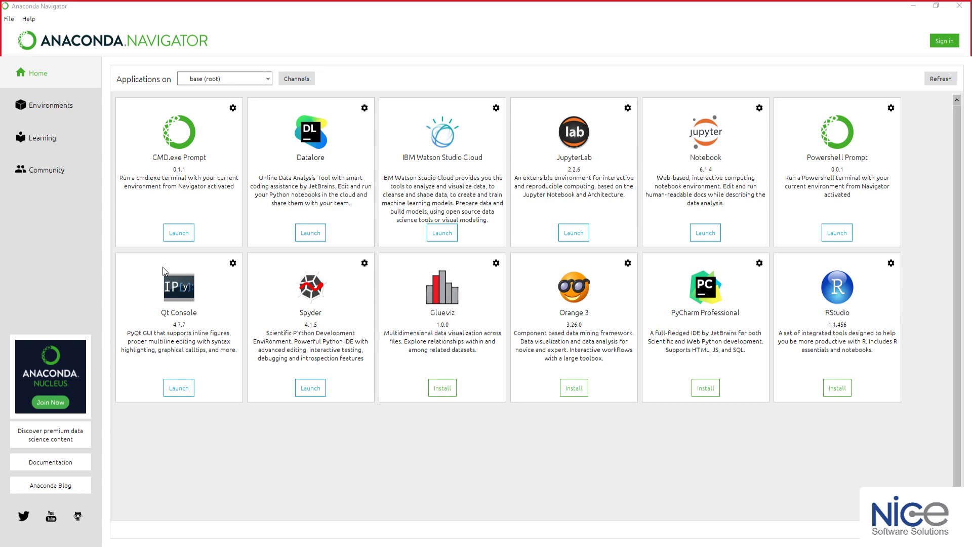
# In CMD.exe Prompt, create the conda environment 'virtualenv' with conda create --name virtualenv, confirming with y.
pyautogui.click(176, 234)
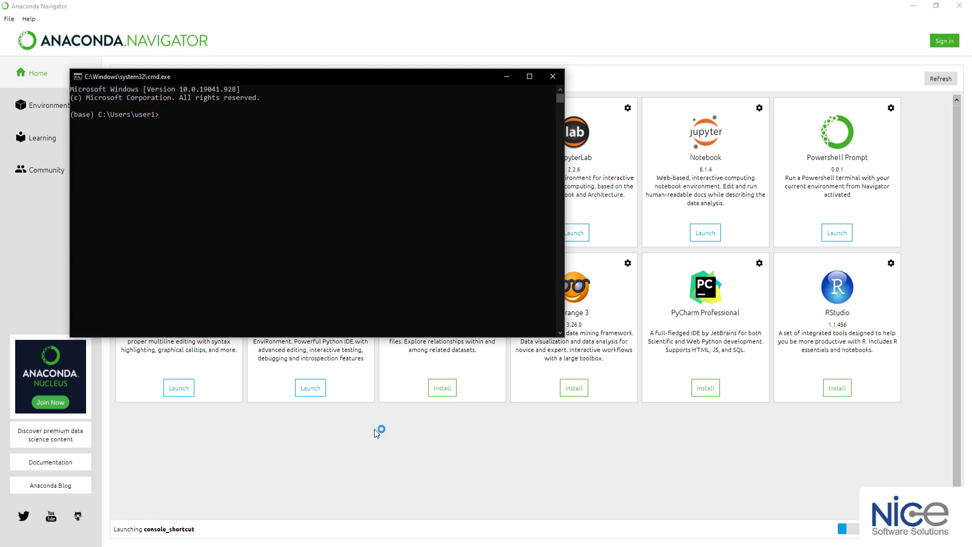
pyautogui.write('conda create')
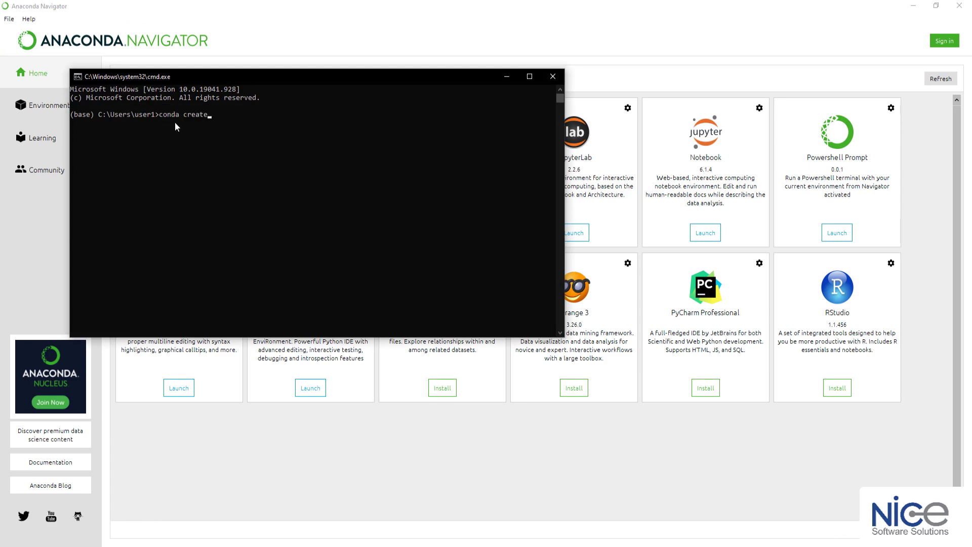
pyautogui.write(' --name virtualenv')
pyautogui.press('Return')
pyautogui.write('y')
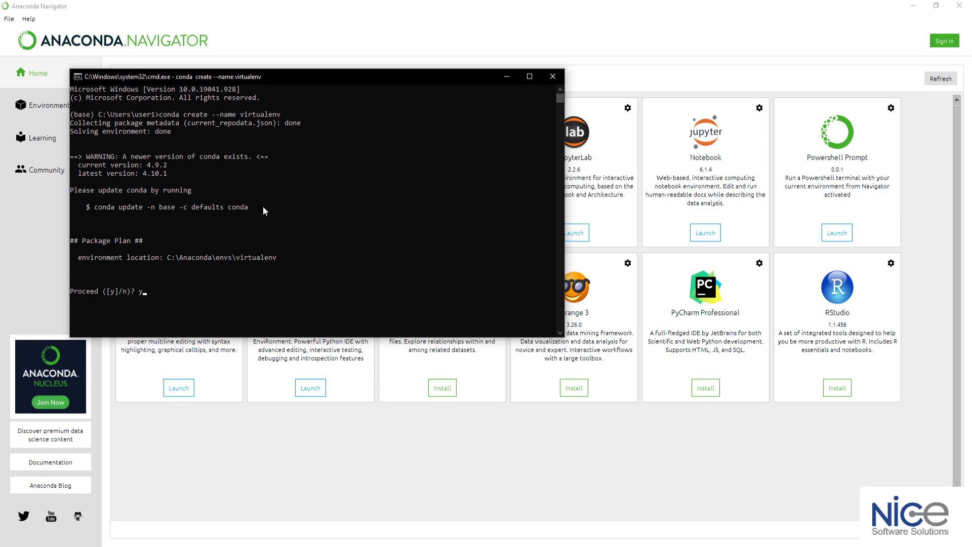
pyautogui.press('Return')
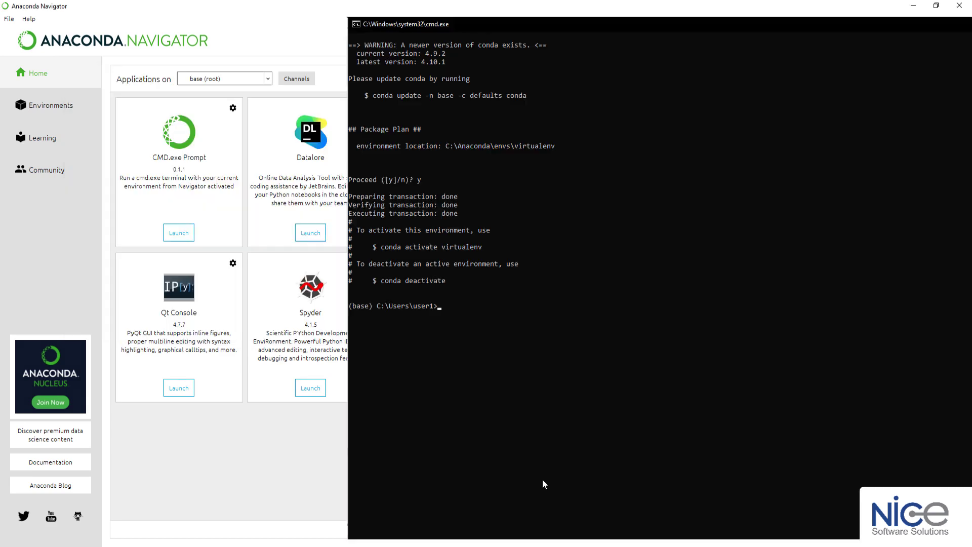
pyautogui.write('python -m pip ins')
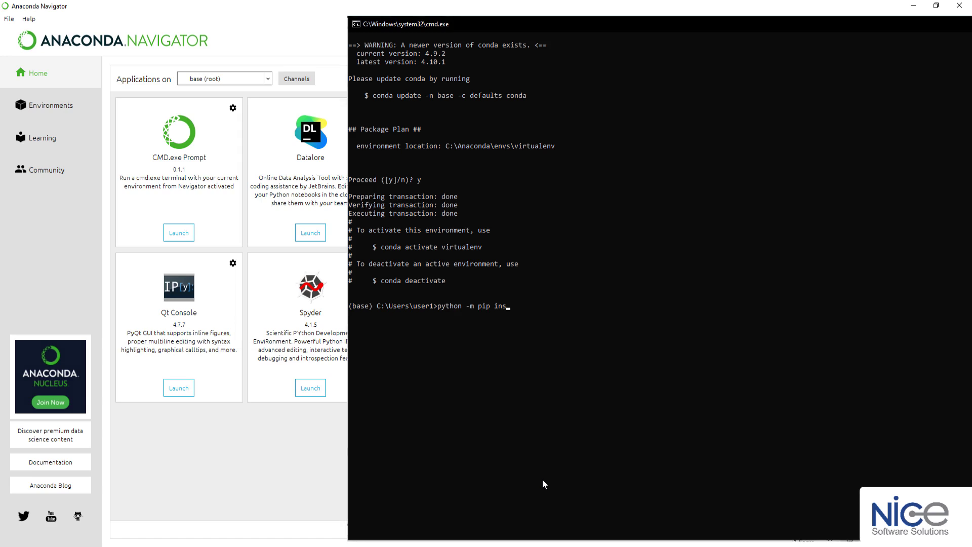
pyautogui.write('tall --upgrage pip')
# Upgrade pip, then install the TabPy package with pip install tabpy.
pyautogui.press('Return')
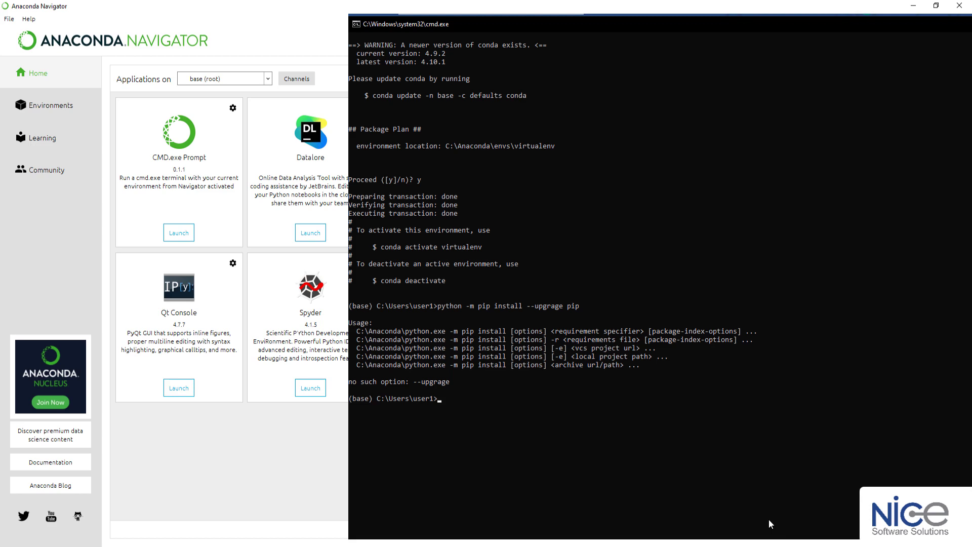
pyautogui.write('pip install tabpy')
pyautogui.press('Return')
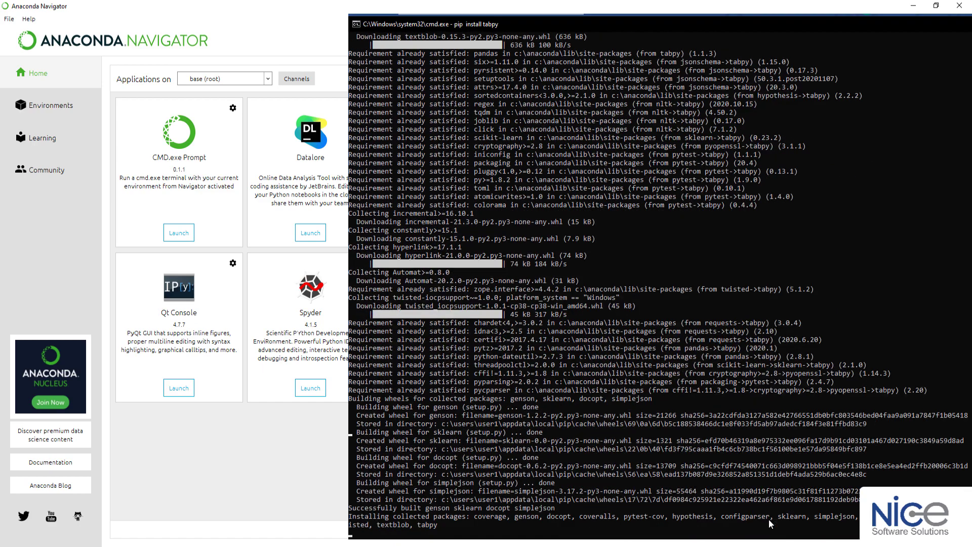
pyautogui.write('tab')
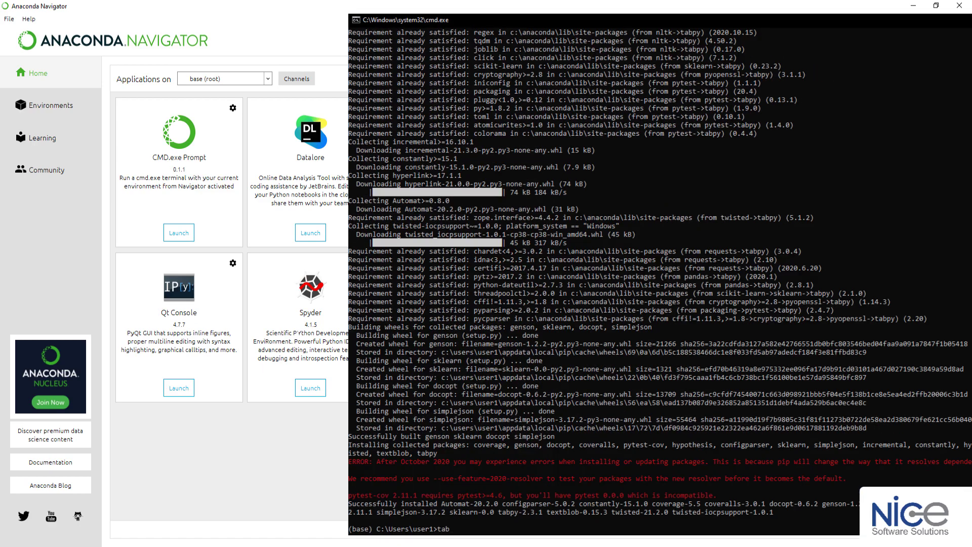
pyautogui.write('py')
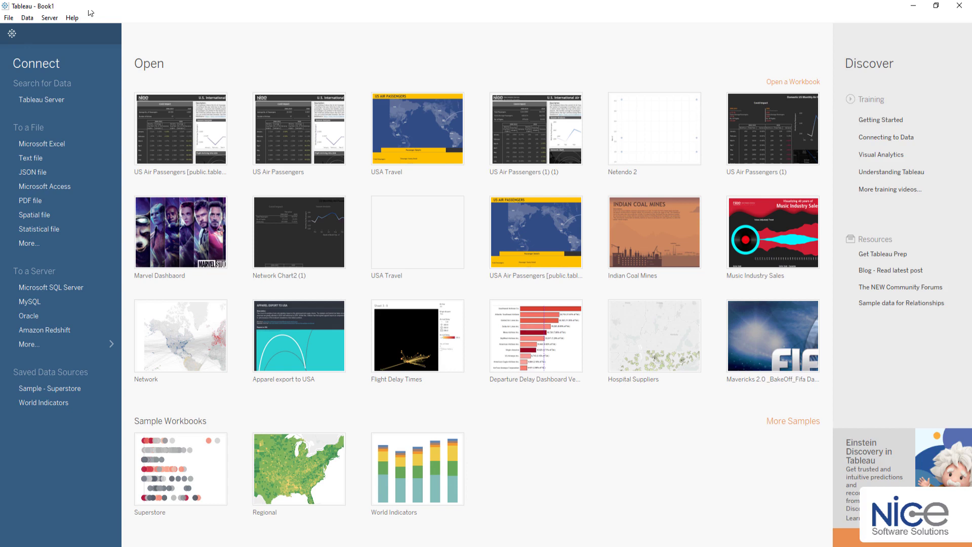
# Configure a TabPy analytics extension connection to localhost on port 9004 and test it successfully.
pyautogui.click(73, 17)
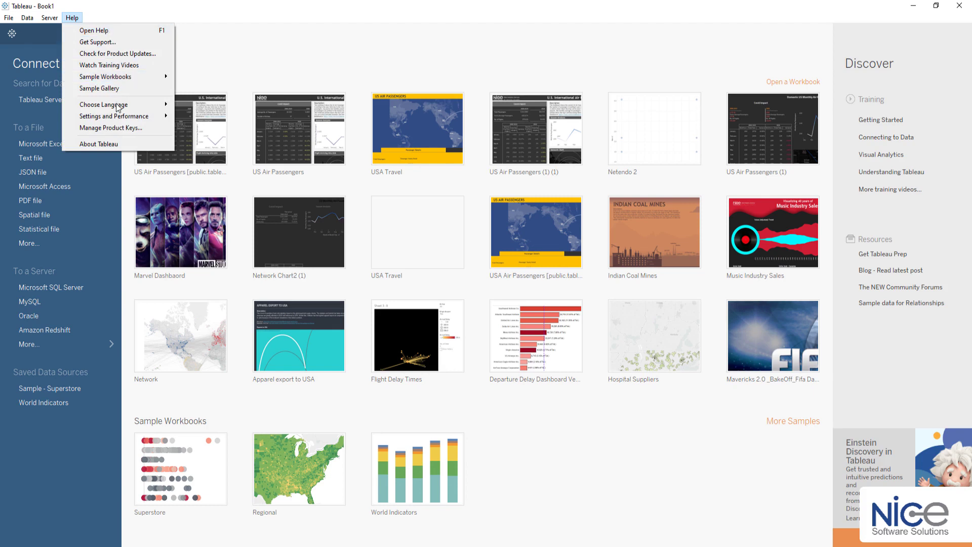
pyautogui.moveTo(117, 119)
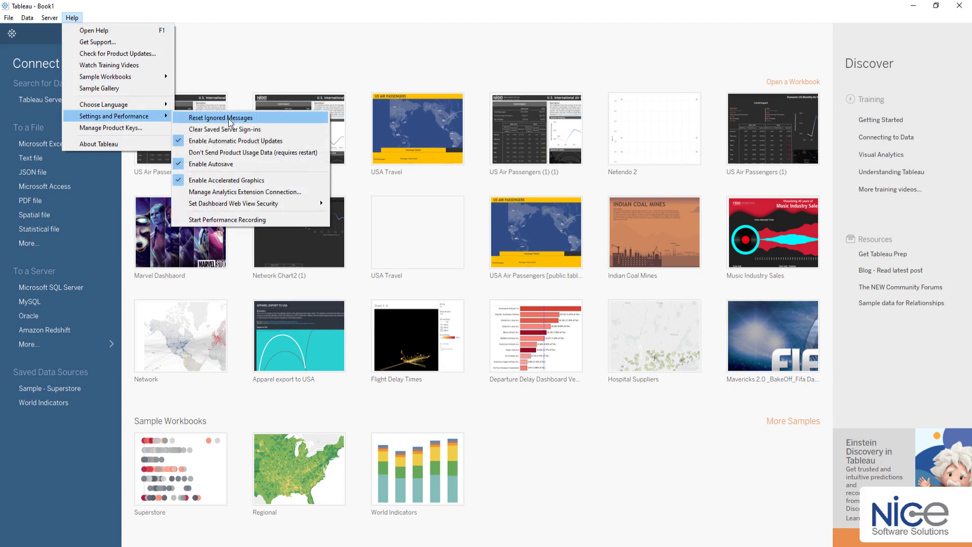
pyautogui.click(231, 192)
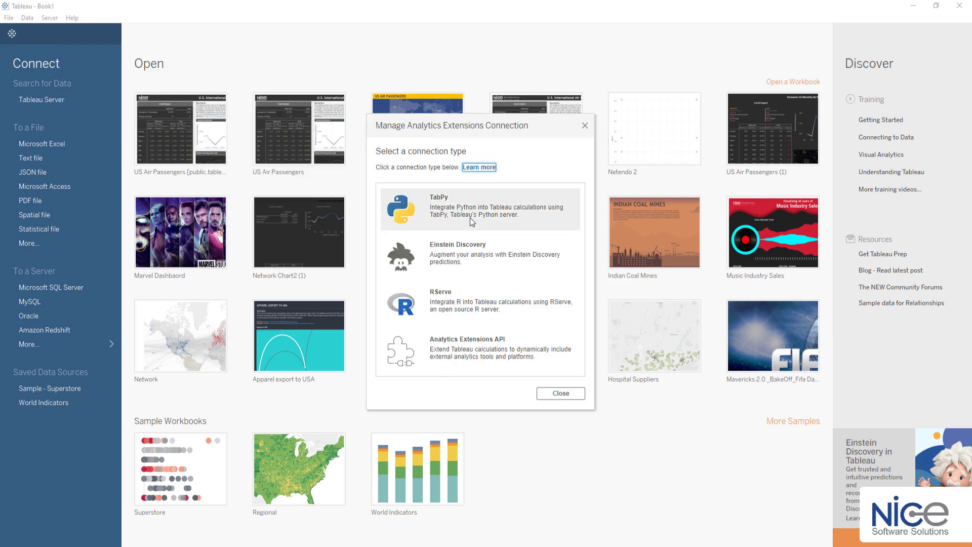
pyautogui.click(470, 217)
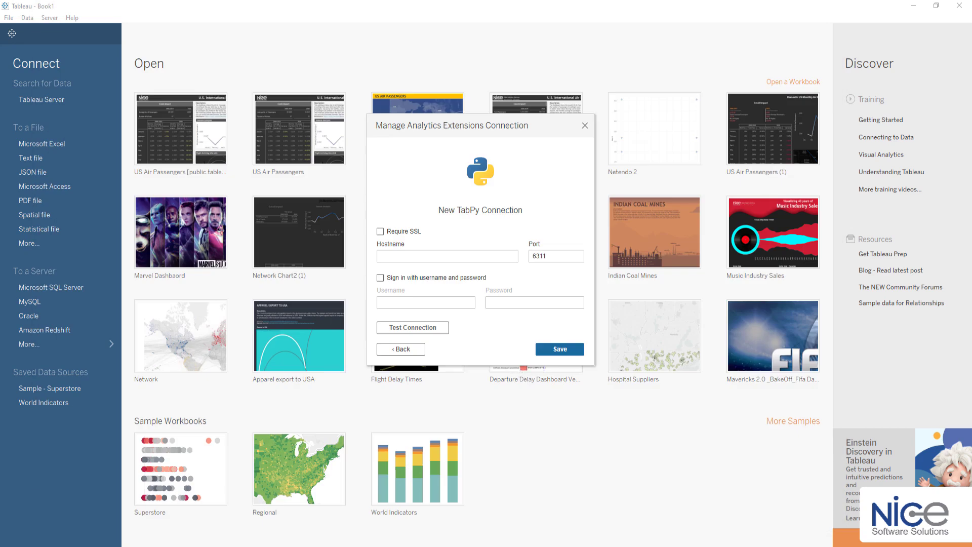
pyautogui.click(420, 258)
pyautogui.write('localhos')
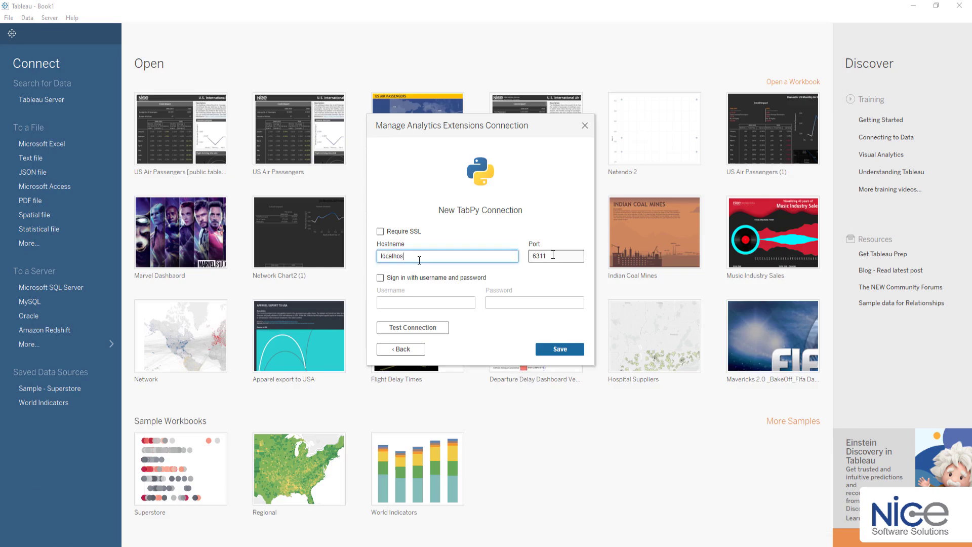
pyautogui.write('t')
pyautogui.press('Tab')
pyautogui.write('9004')
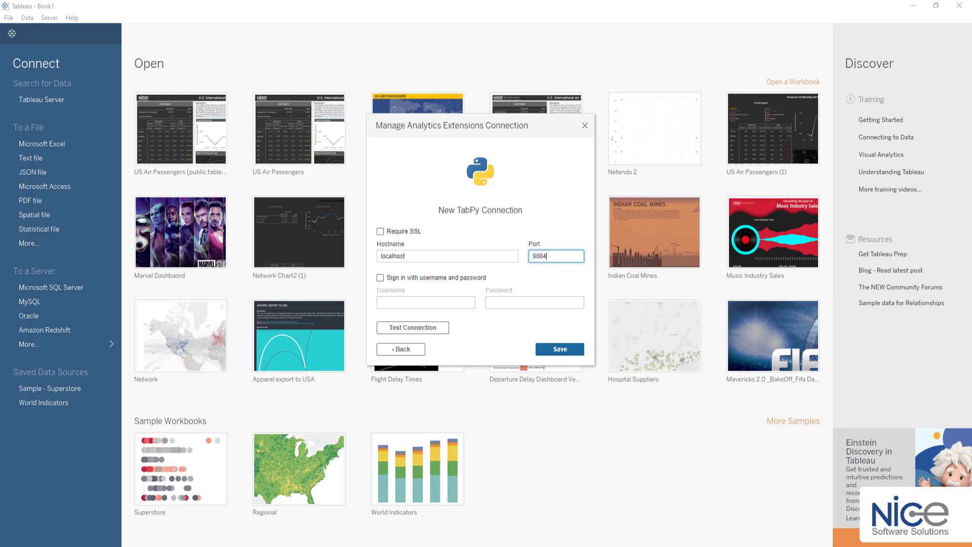
pyautogui.click(433, 327)
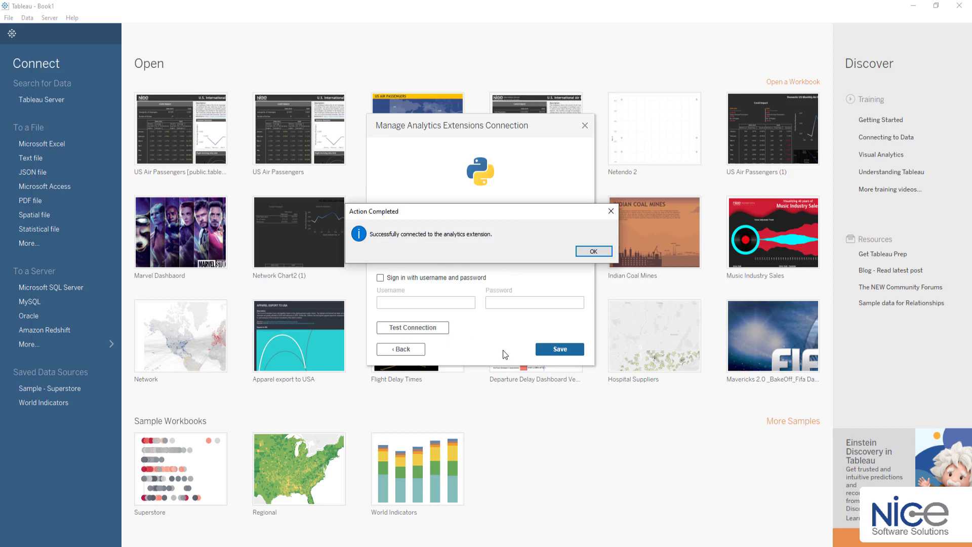
pyautogui.click(607, 250)
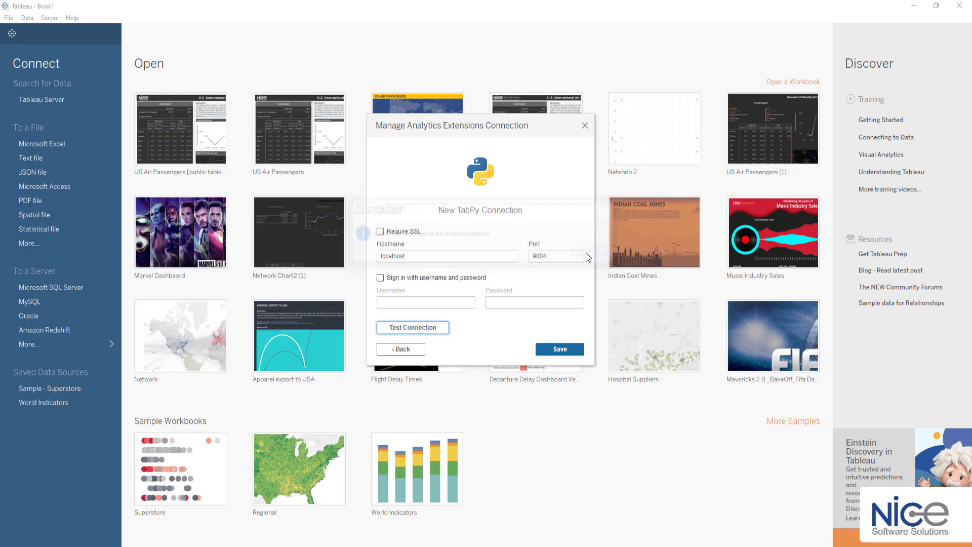
# Save the TabPy connection, then connect to Product Feedback.csv as the data source.
pyautogui.click(566, 348)
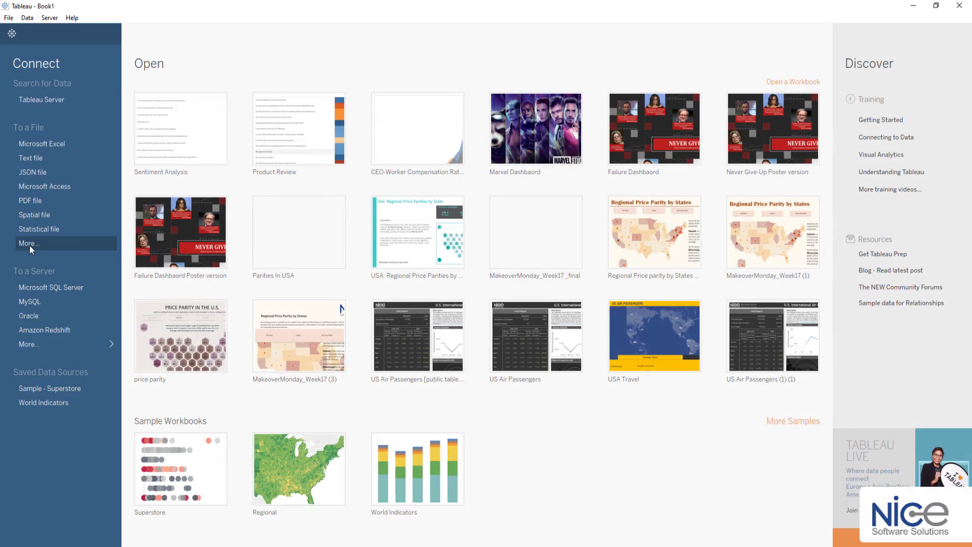
pyautogui.click(29, 246)
pyautogui.click(127, 89)
pyautogui.click(393, 325)
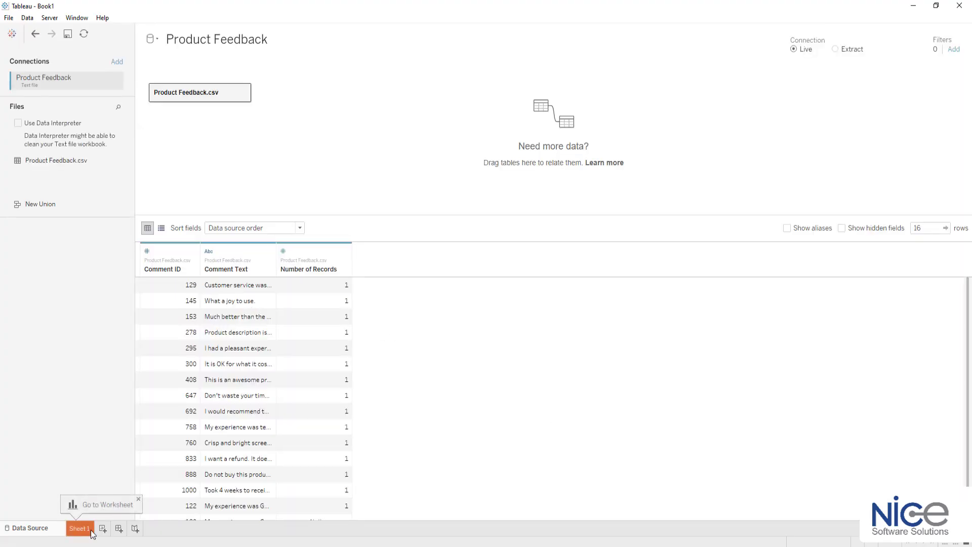
# On Sheet 1, create a calculated field named 'Sentimental Analysis' containing the pasted SCRIPT_REAL VADER script.
pyautogui.click(86, 528)
pyautogui.click(97, 84)
pyautogui.click(30, 95)
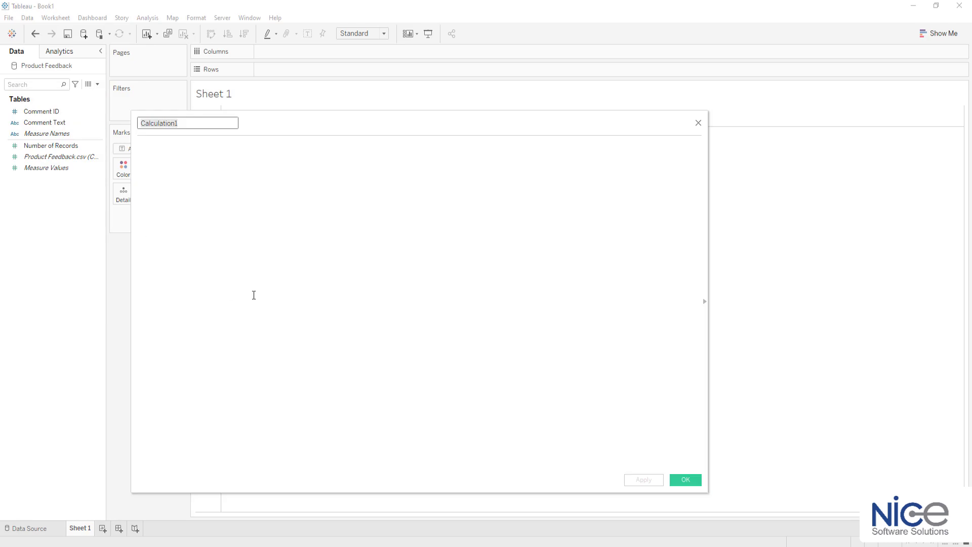
pyautogui.write('Sentimental Analysis')
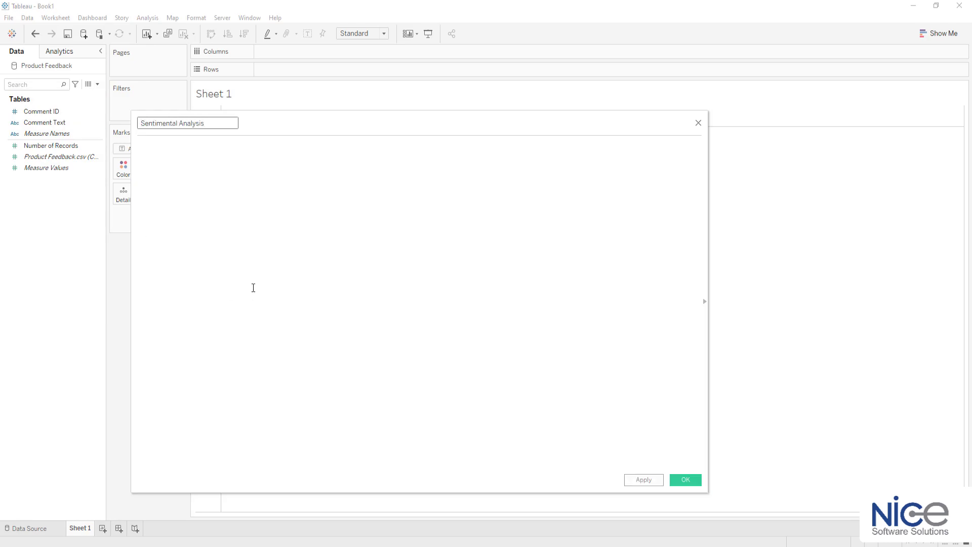
pyautogui.click(253, 288)
pyautogui.write('SCRIPT_REAL("from nltk.sentiment import SentimentIntensityAnalyzer  text = _arg1 scores = [] sid = SentimentIntensityAnalyzer()  for sentence in text:     ss = sid.polarity_scores(sentence)     scores.append(ss[\'compound\'])  return scores " ,ATTR([Comment Text]))')
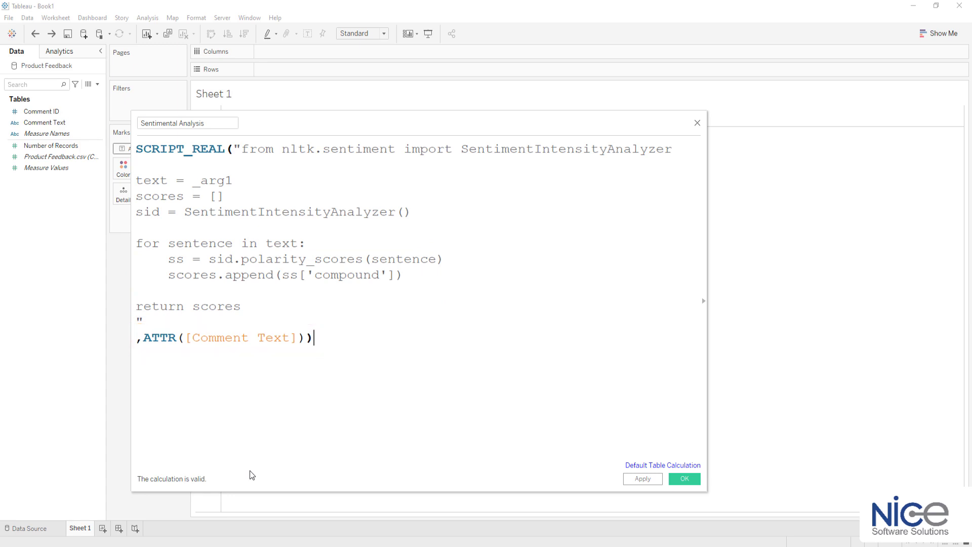
# Save the Sentimental Analysis field and list all 16 comments with their sentiment scores.
pyautogui.click(678, 479)
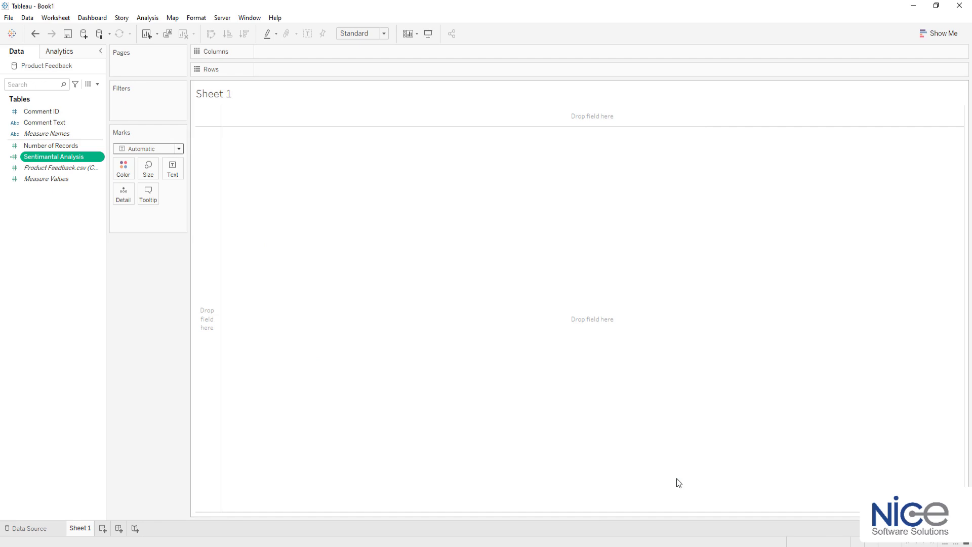
pyautogui.doubleClick(51, 122)
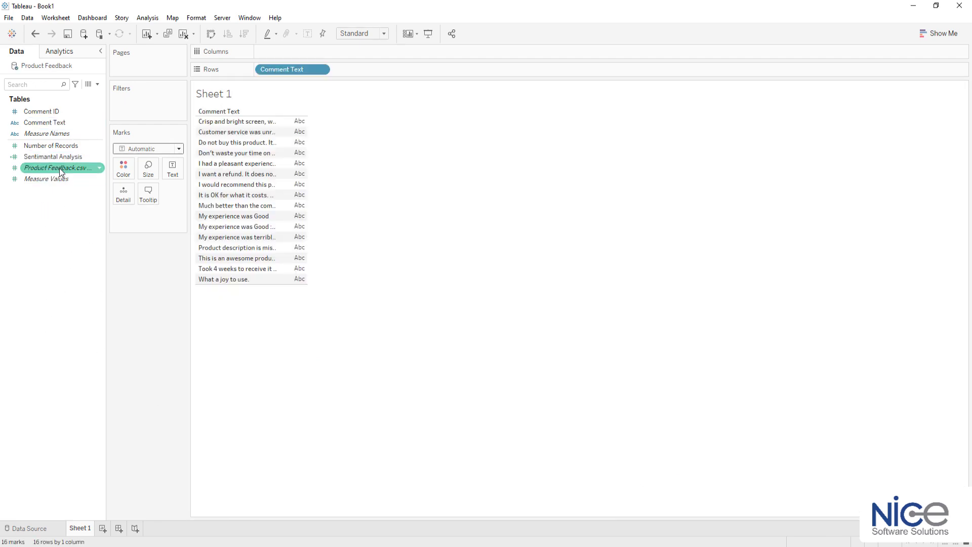
pyautogui.doubleClick(53, 157)
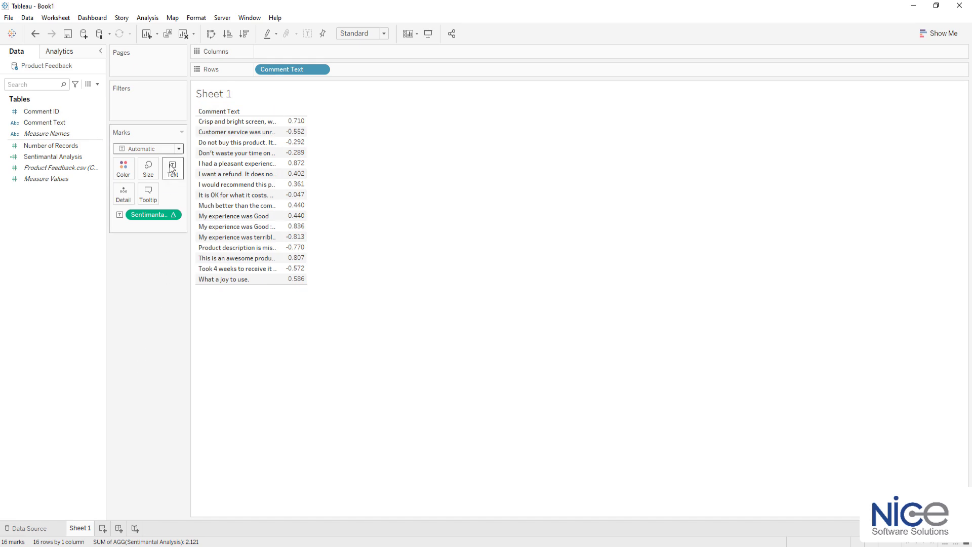
# Draw the scores as Square marks coloured by Sentimental Analysis.
pyautogui.click(178, 149)
pyautogui.click(134, 208)
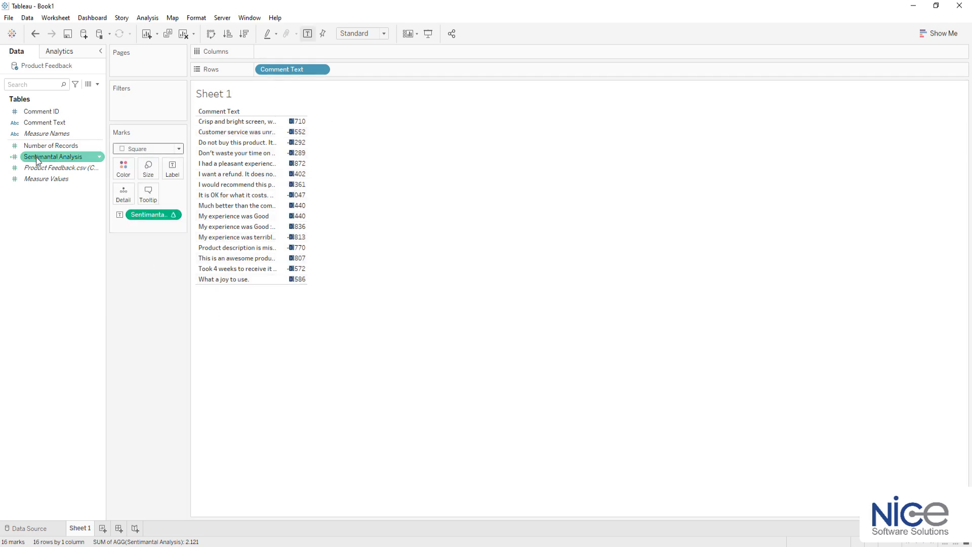
pyautogui.moveTo(36, 157); pyautogui.dragTo(123, 167)
# Fit the sheet to Entire View and widen the Comment Text column.
pyautogui.click(385, 34)
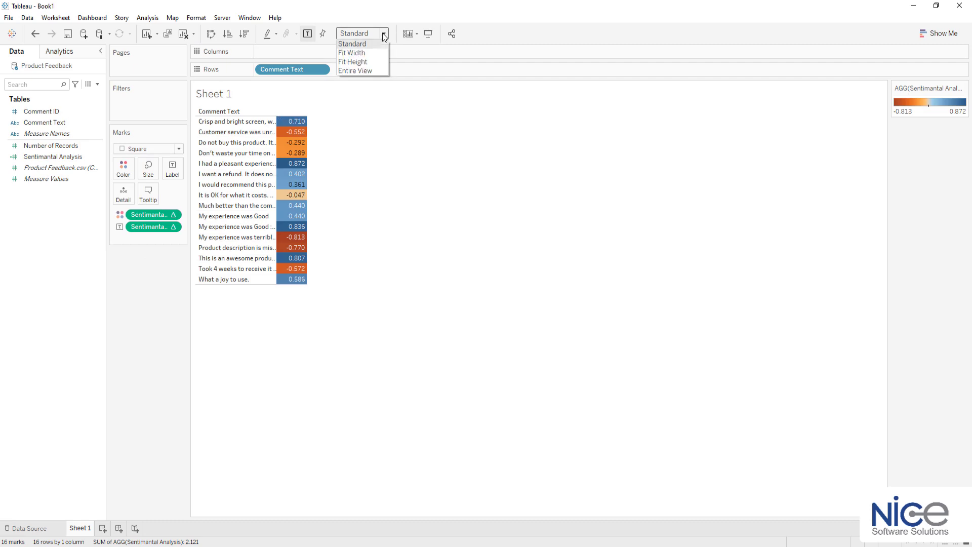
pyautogui.click(374, 68)
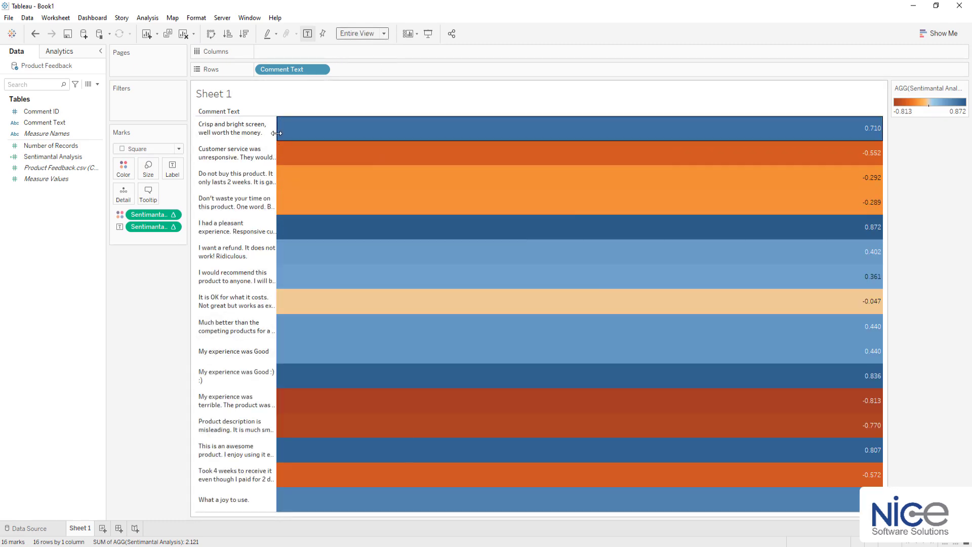
pyautogui.moveTo(276, 134); pyautogui.dragTo(536, 134)
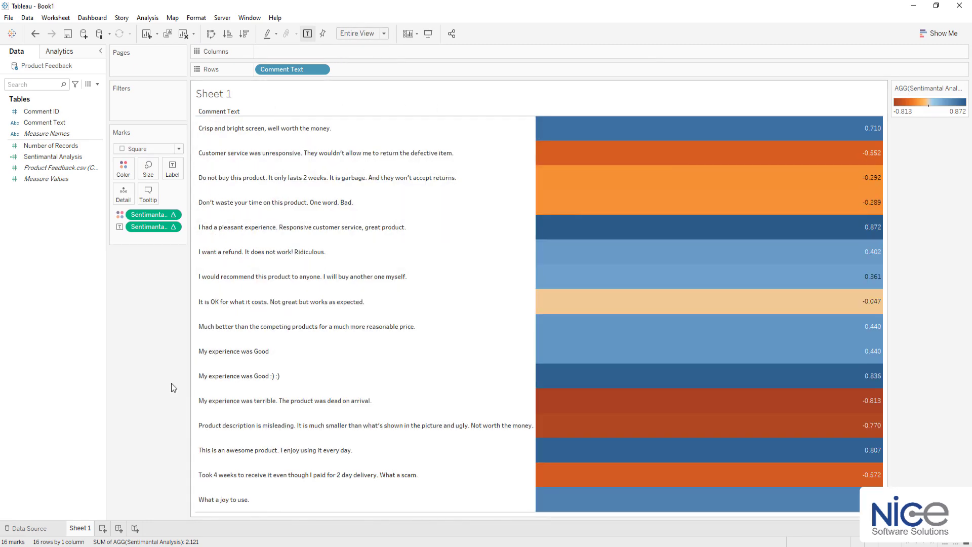